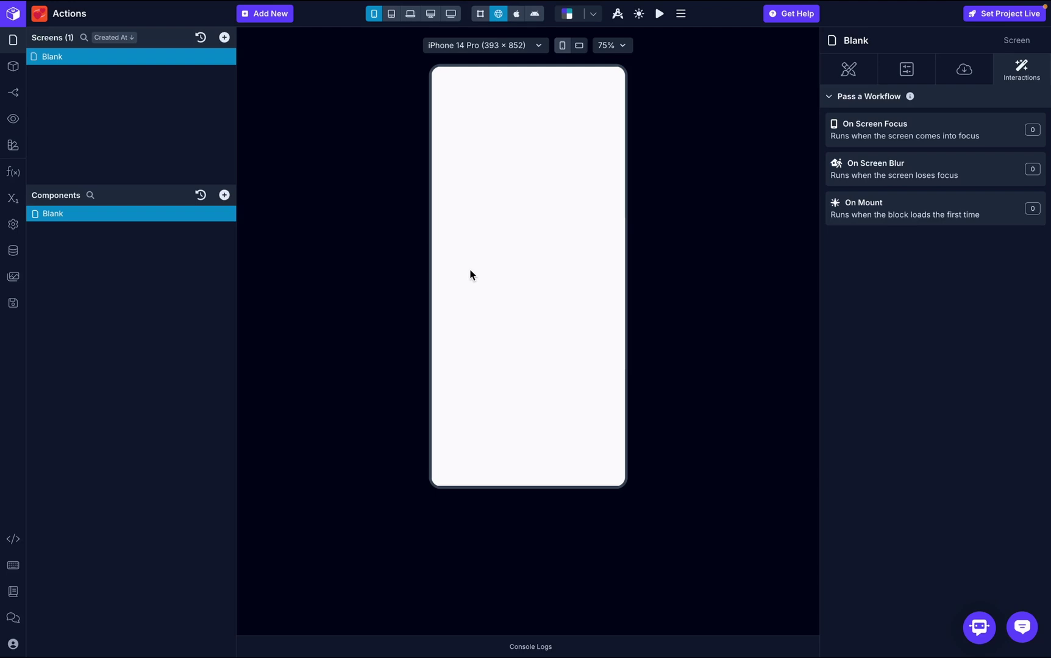
Step: Add a Button component to the Blank screen and select it in the component tree
left_click(224, 195)
left_click(294, 149)
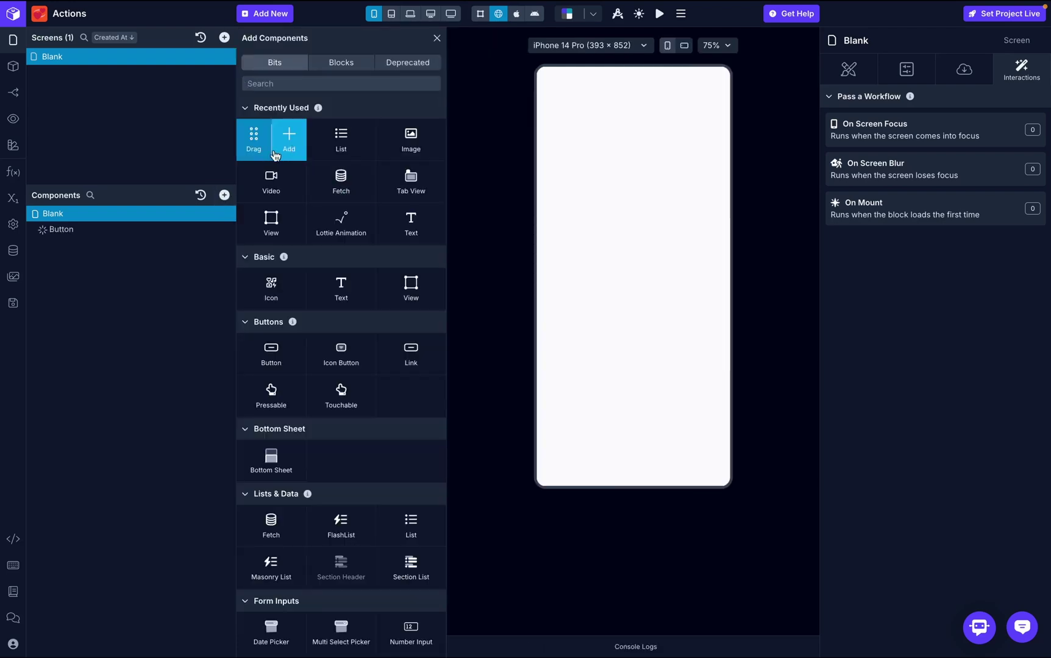
left_click(116, 232)
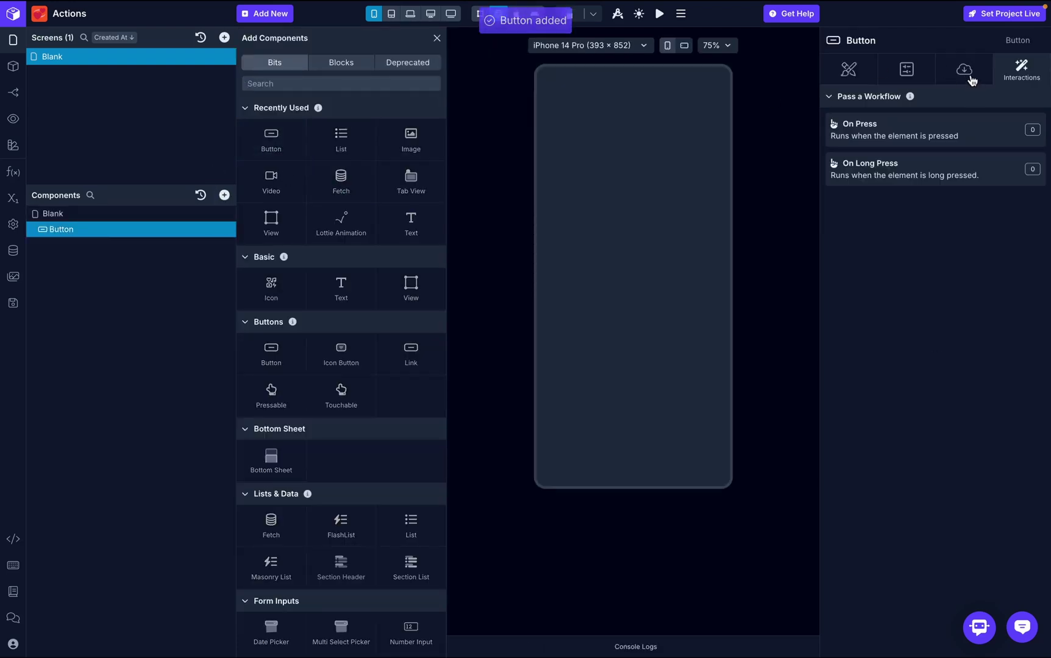
Step: Change the button's label text to "pick file"
left_click(966, 72)
left_click(863, 151)
type("pic")
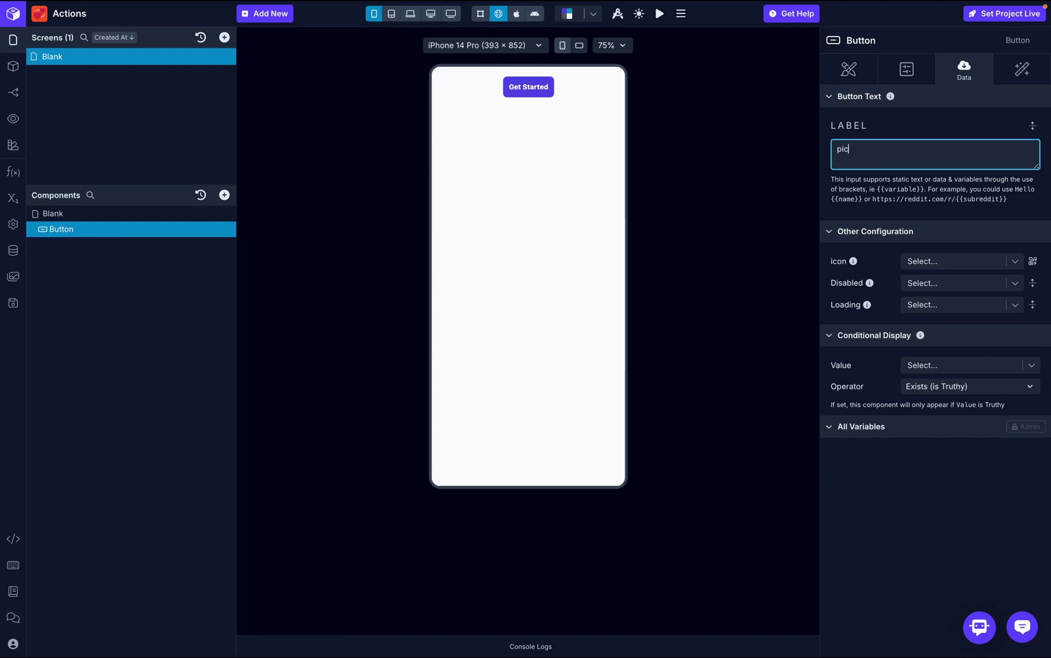
type("k file")
left_click(912, 131)
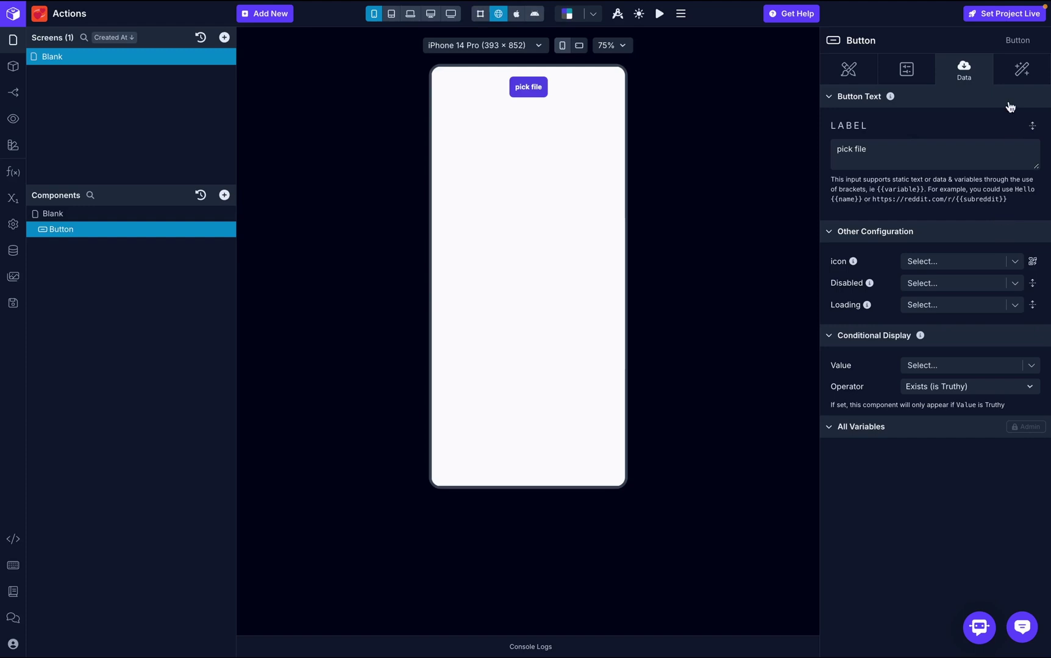
Step: Add a Select File action to the button's On Press workflow and assign its result name as response
left_click(1022, 72)
left_click(876, 137)
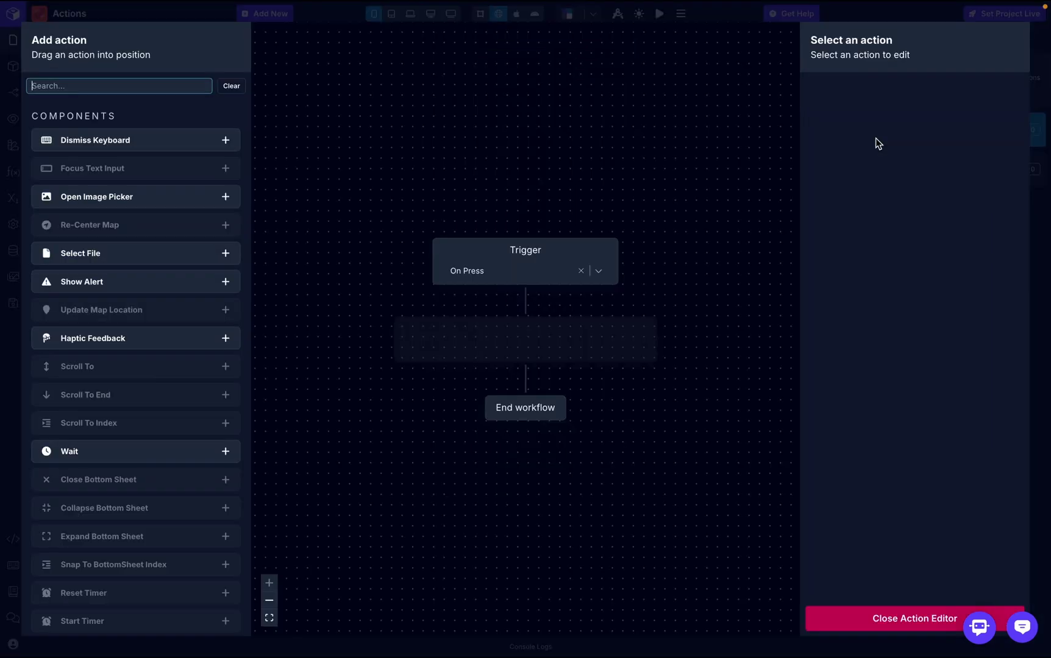
type("sel")
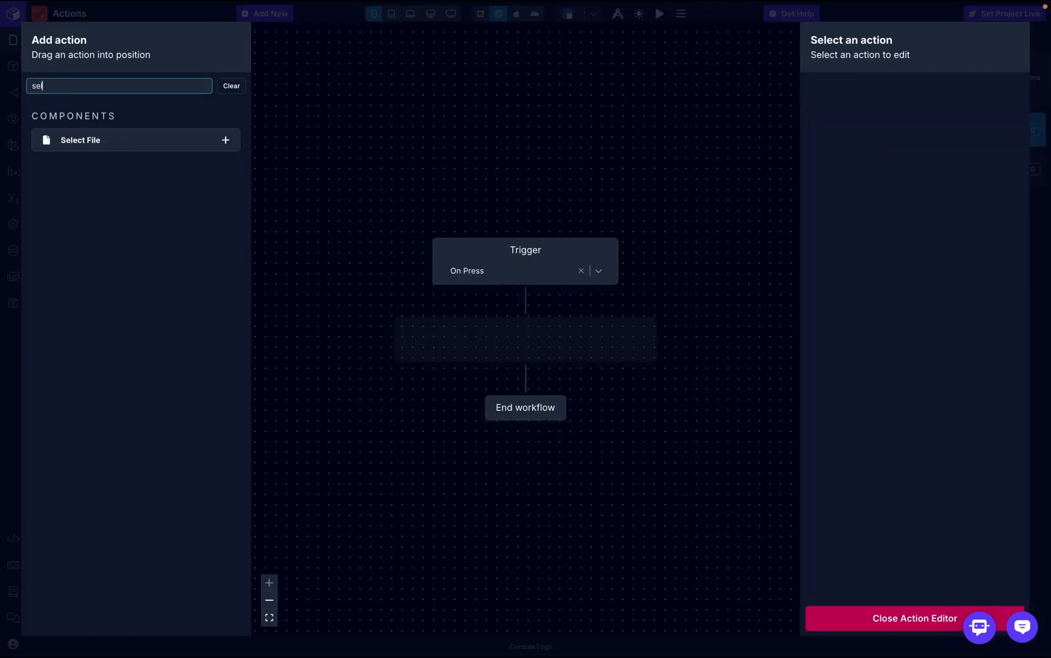
left_click(227, 142)
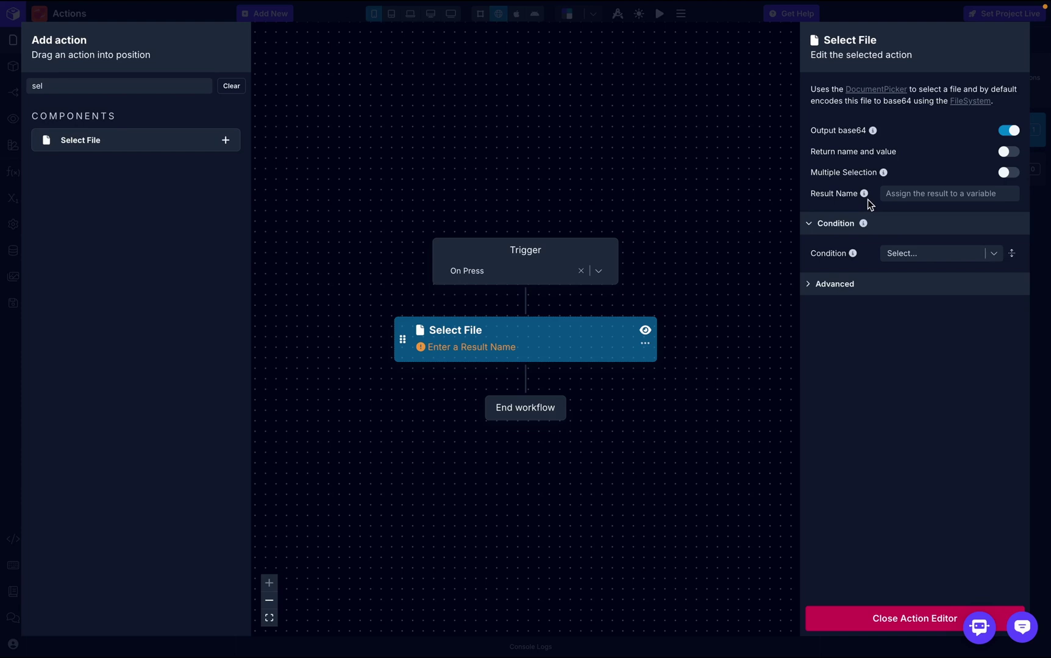
left_click(909, 195)
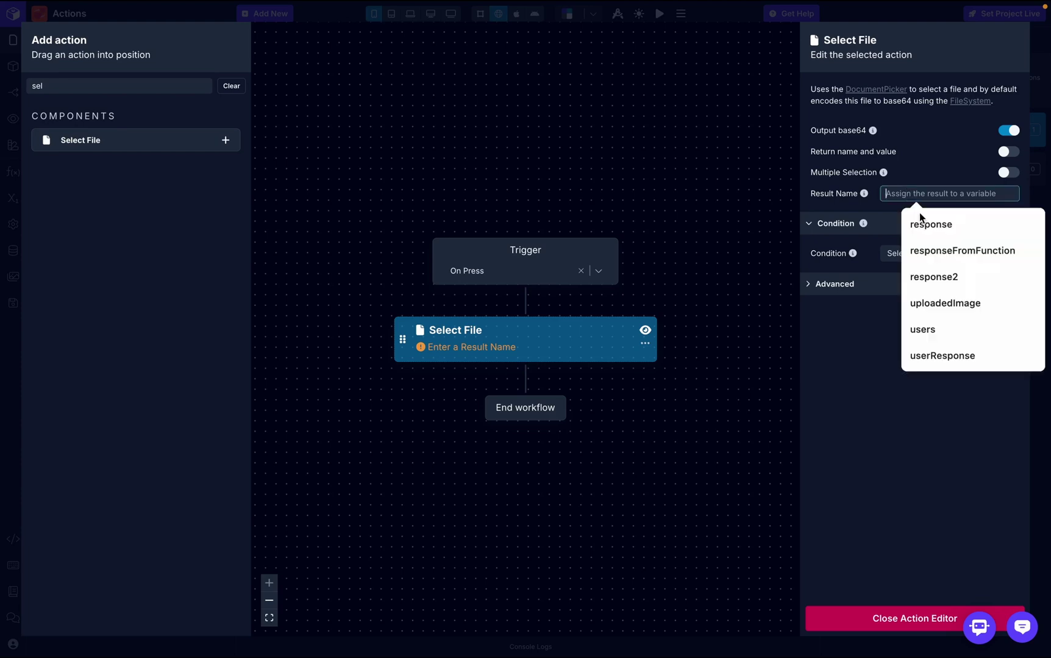
left_click(922, 222)
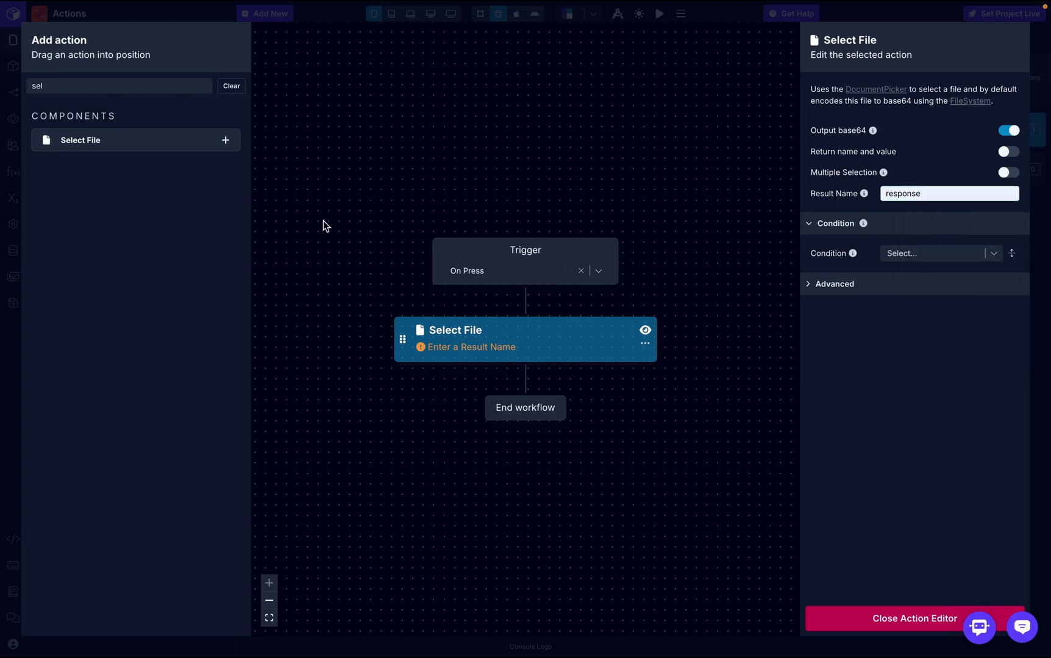
Step: Add a Log to Console action after Select File with response as Input 1, and close the action editor
left_click(111, 86)
key("BackSpace")
key("BackSpace")
key("BackSpace")
type("log")
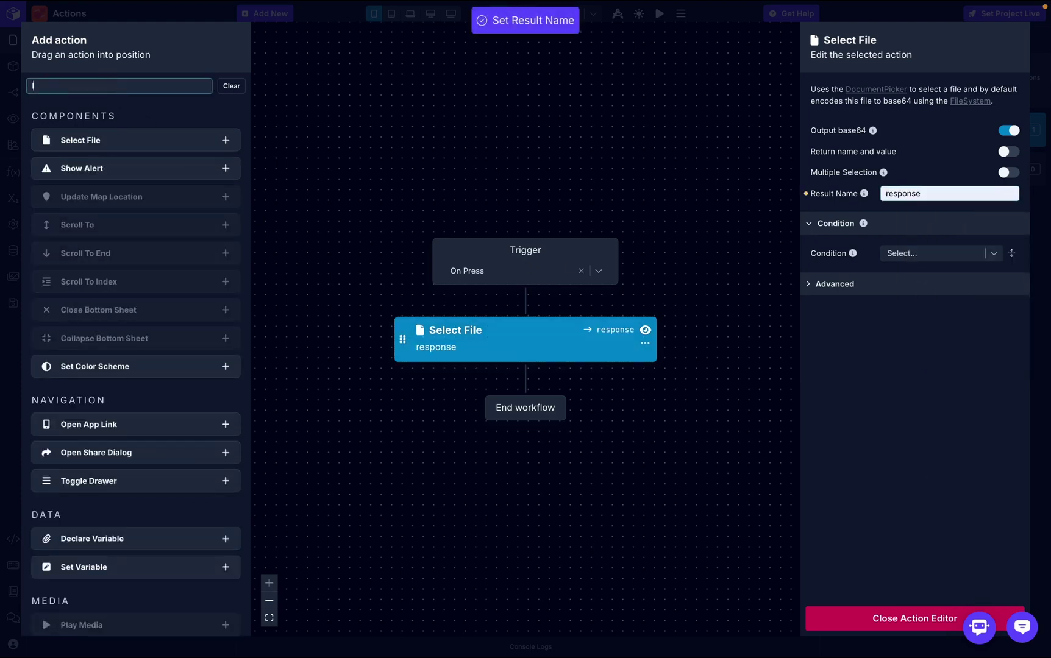
left_click_drag(156, 195, 533, 369)
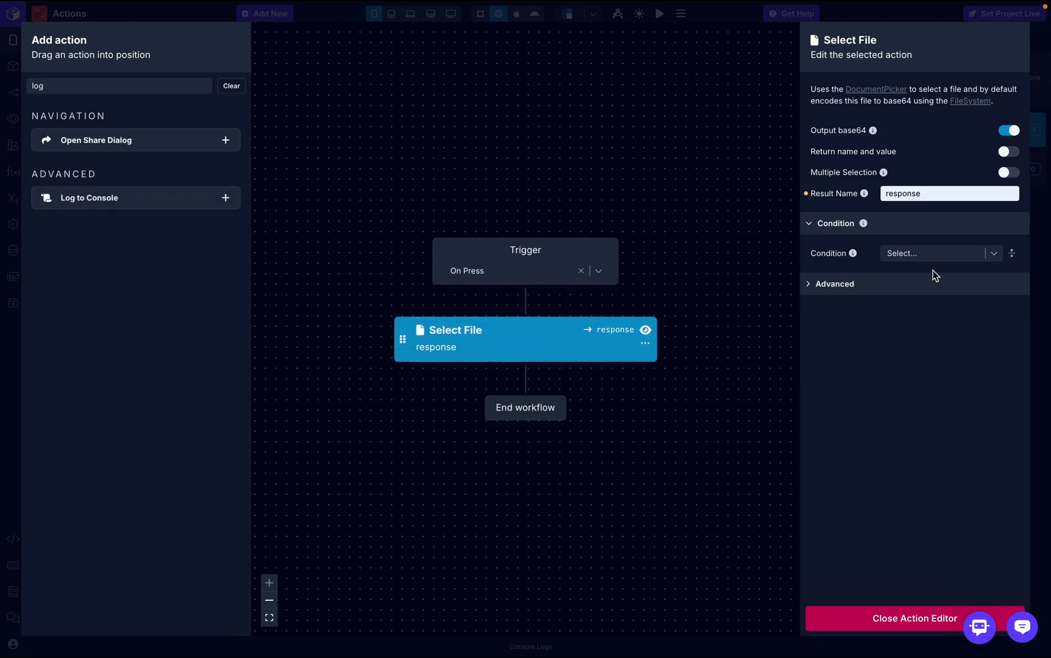
left_click(958, 118)
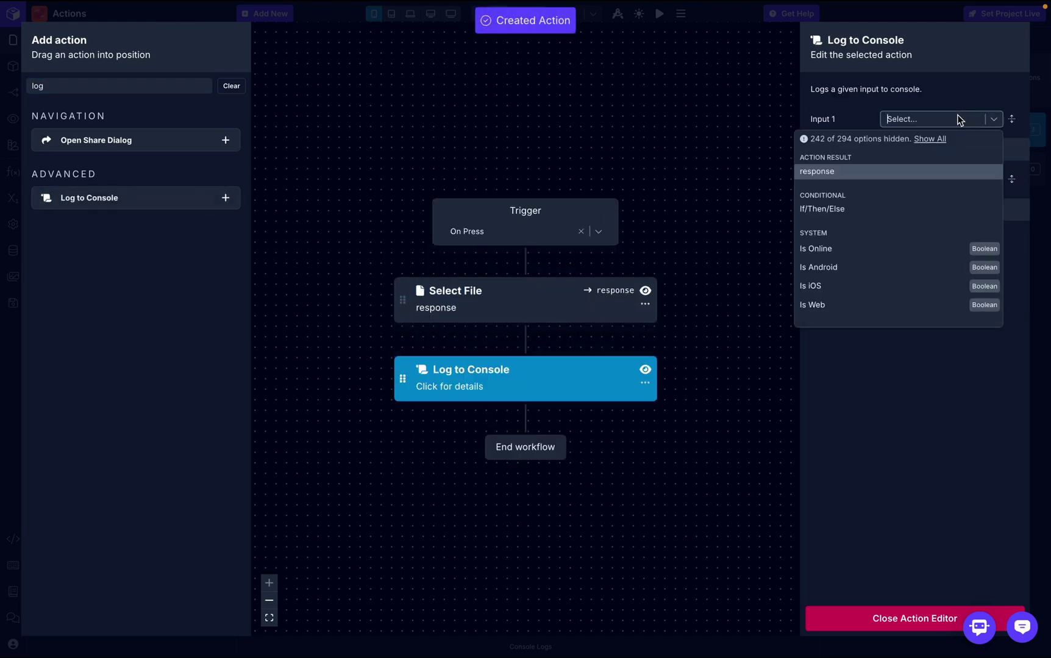
left_click(820, 174)
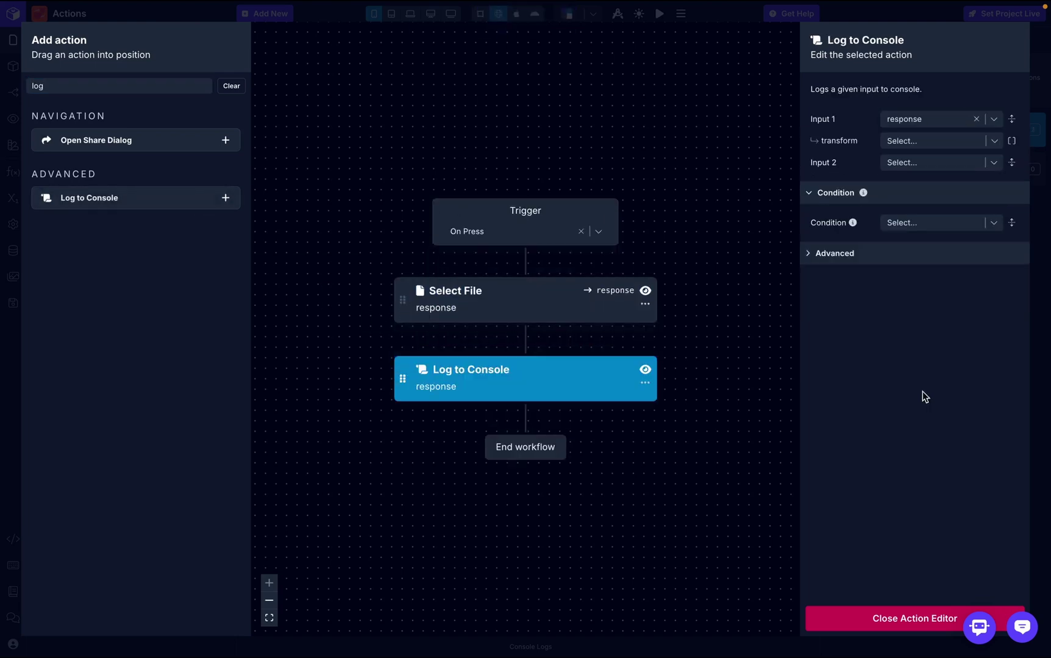
left_click(892, 617)
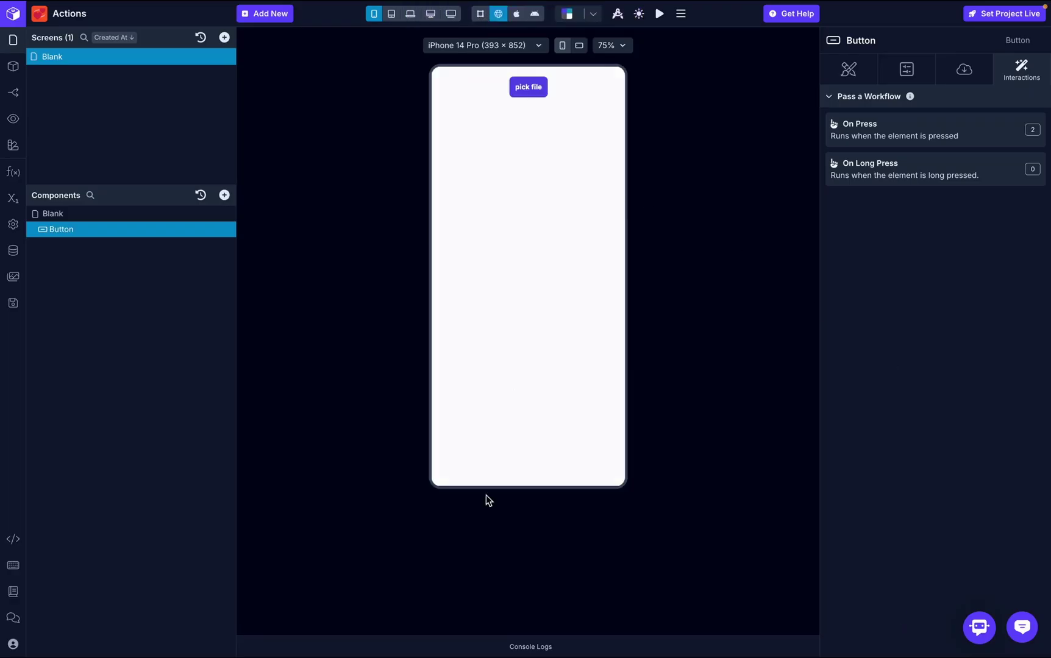
Step: Show the console logs and test the pick file button by choosing dummy.pdf from Downloads
left_click(521, 648)
left_click(515, 87)
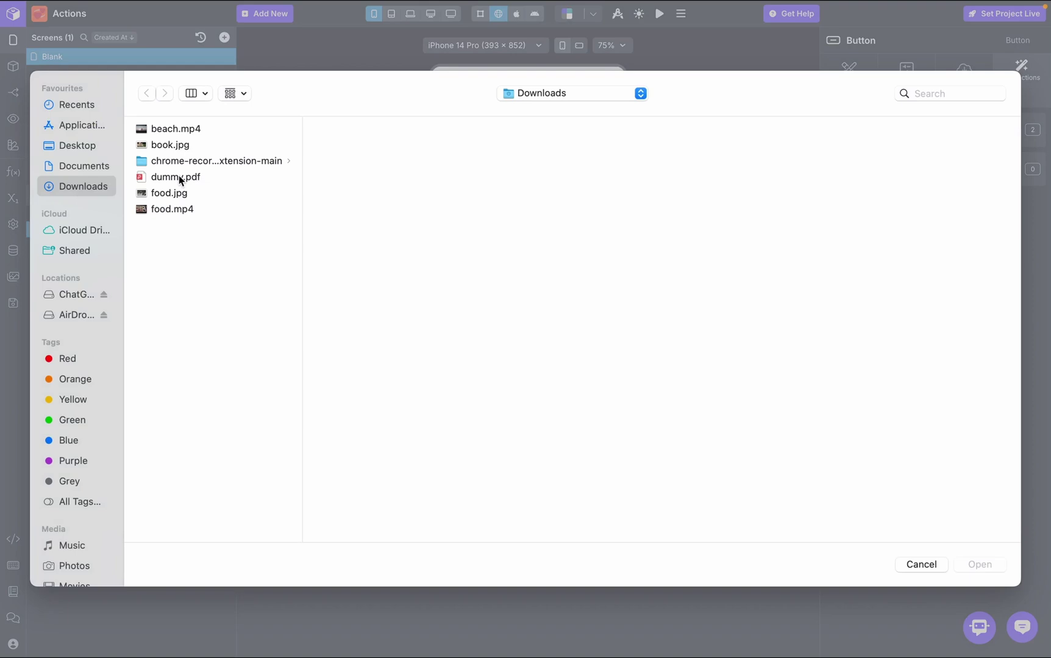
double_click(180, 178)
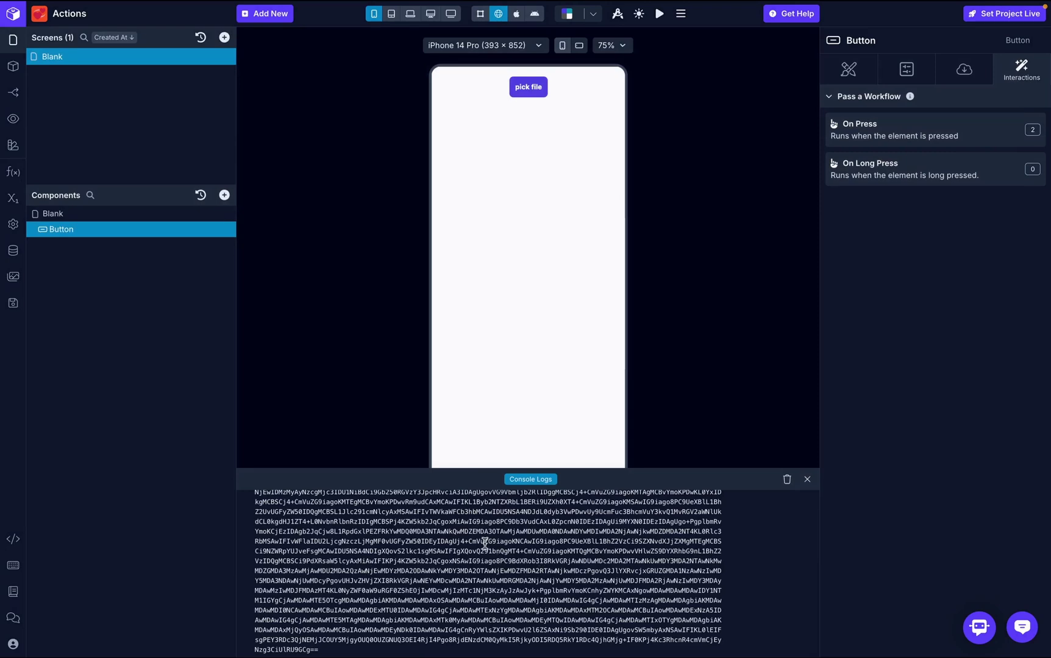
Step: Enable Return name and value for the Select File action in the button's On Press workflow
left_click(982, 138)
left_click(566, 314)
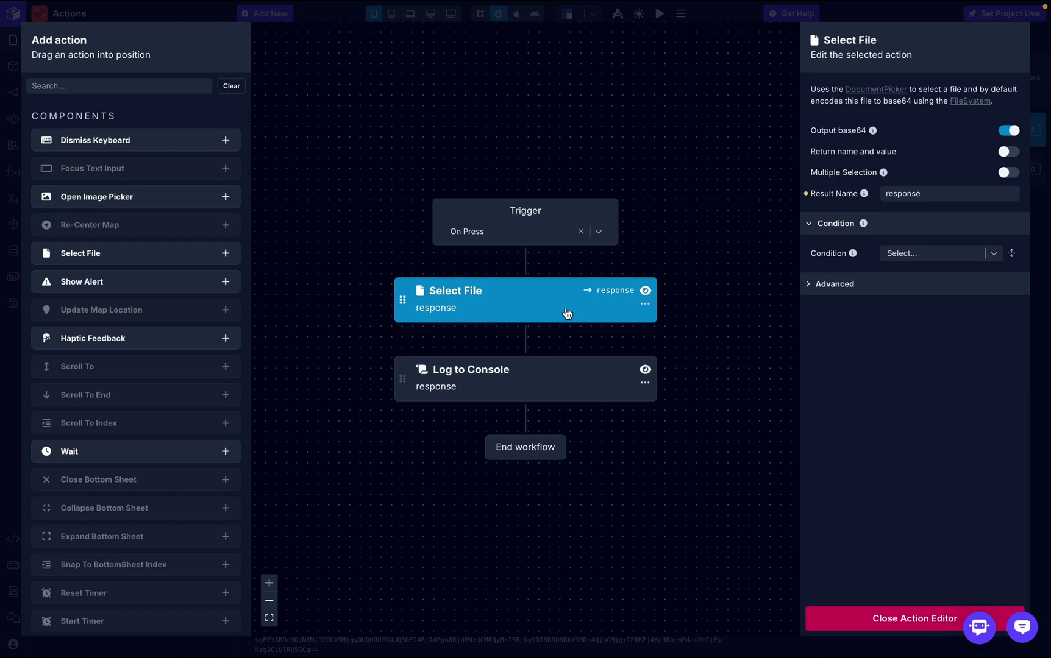
left_click(1008, 153)
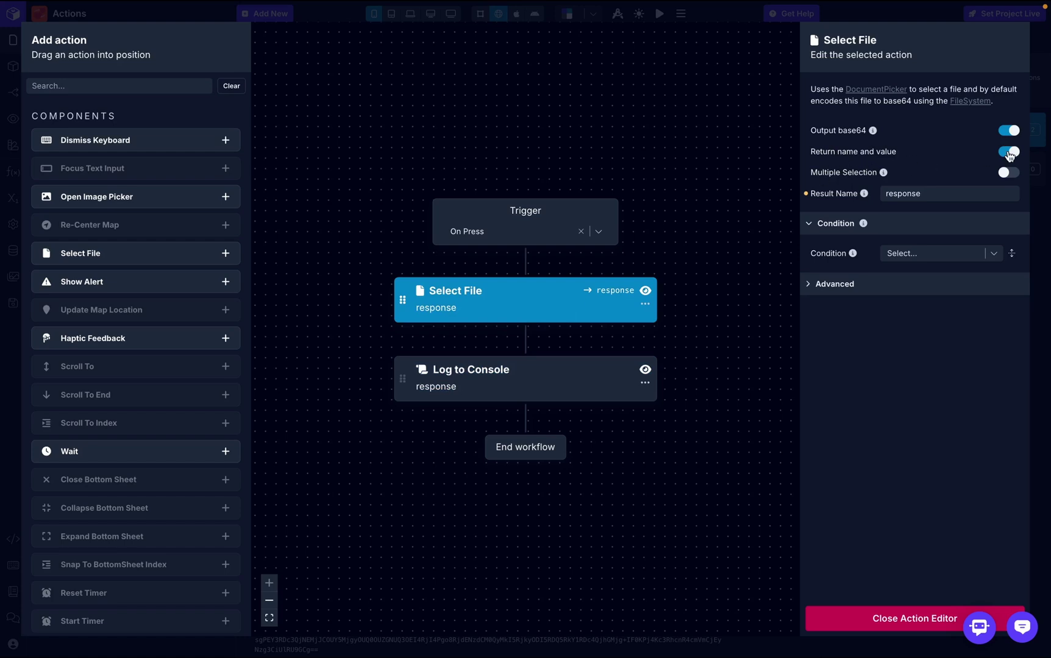
left_click(874, 622)
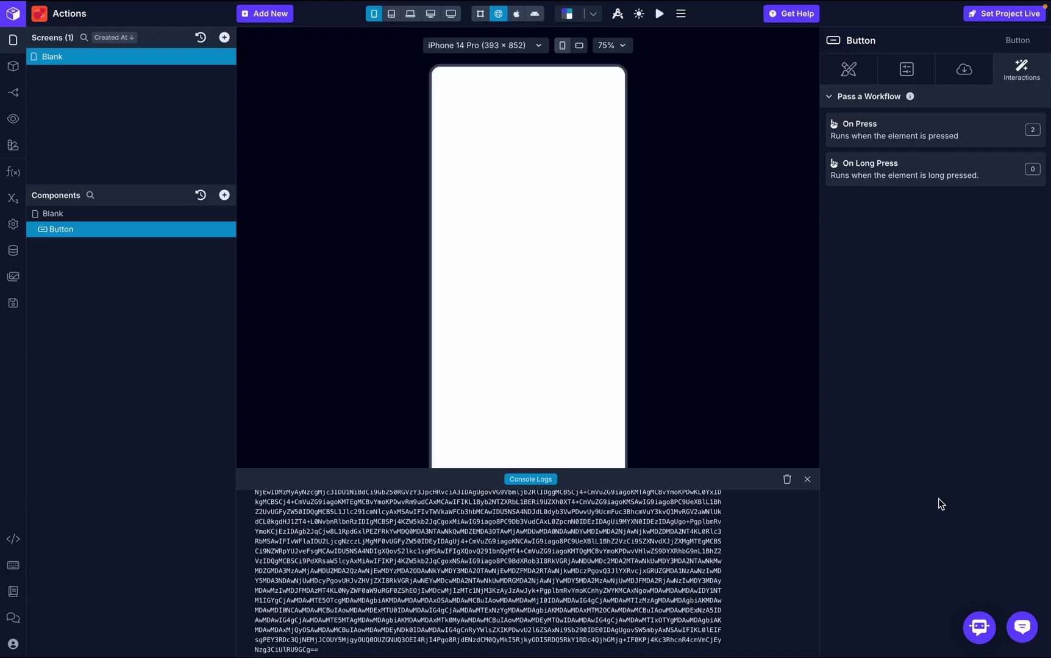
Step: Clear the console logs, run the pick file button again with dummy.pdf, and examine the start of the logged output
left_click(786, 480)
left_click(531, 88)
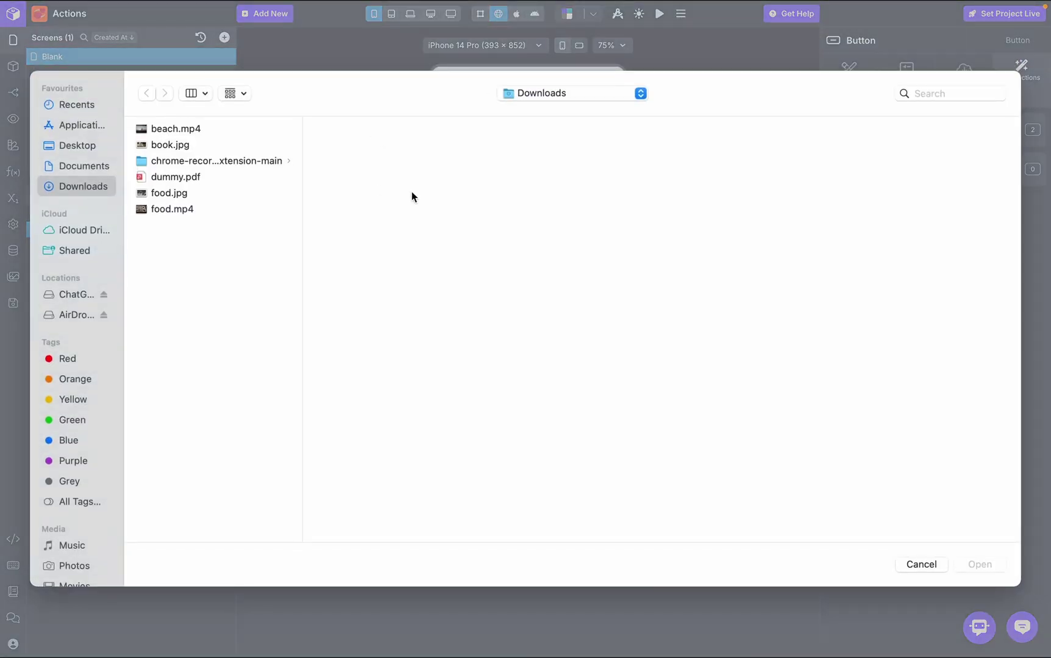
double_click(184, 178)
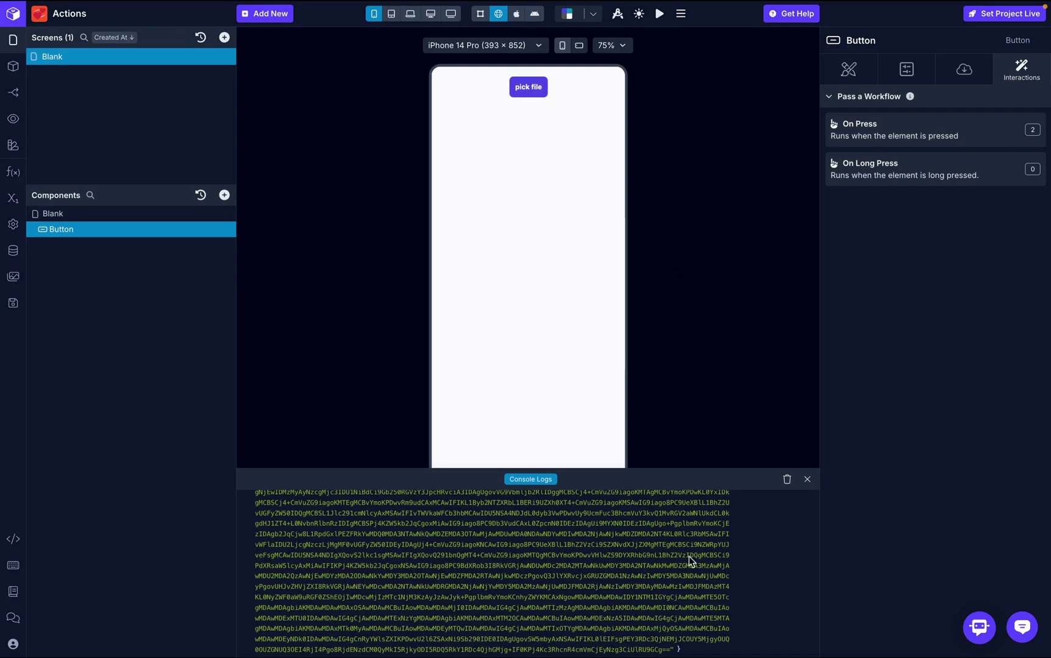
scroll(689, 556, "up", 10)
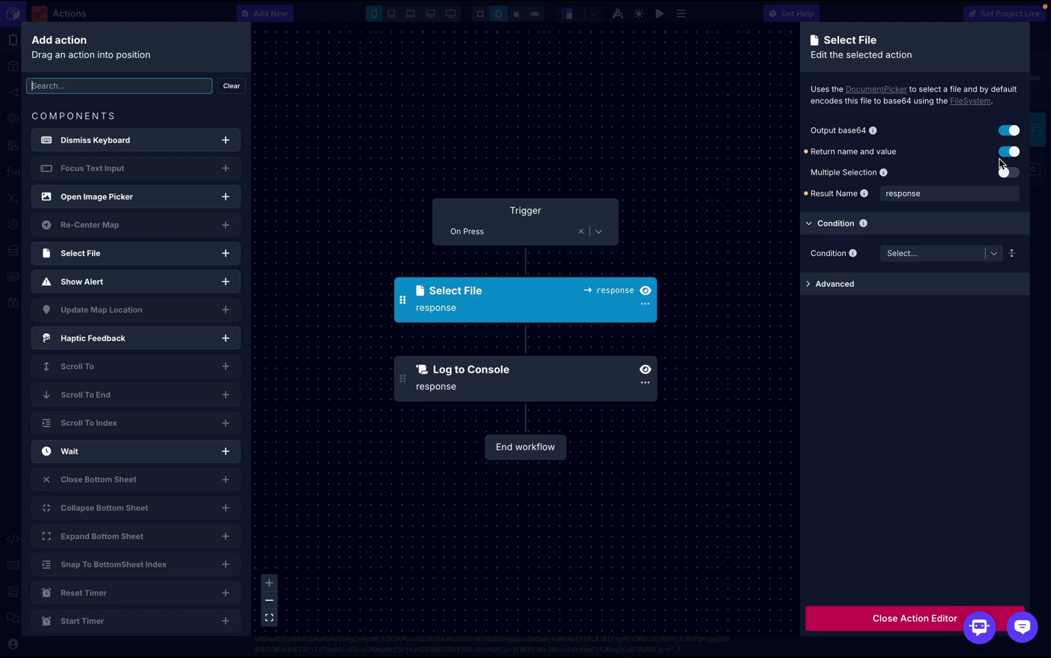
Step: Turn off Return name and value and enable Multiple Selection for the Select File action
left_click(1005, 154)
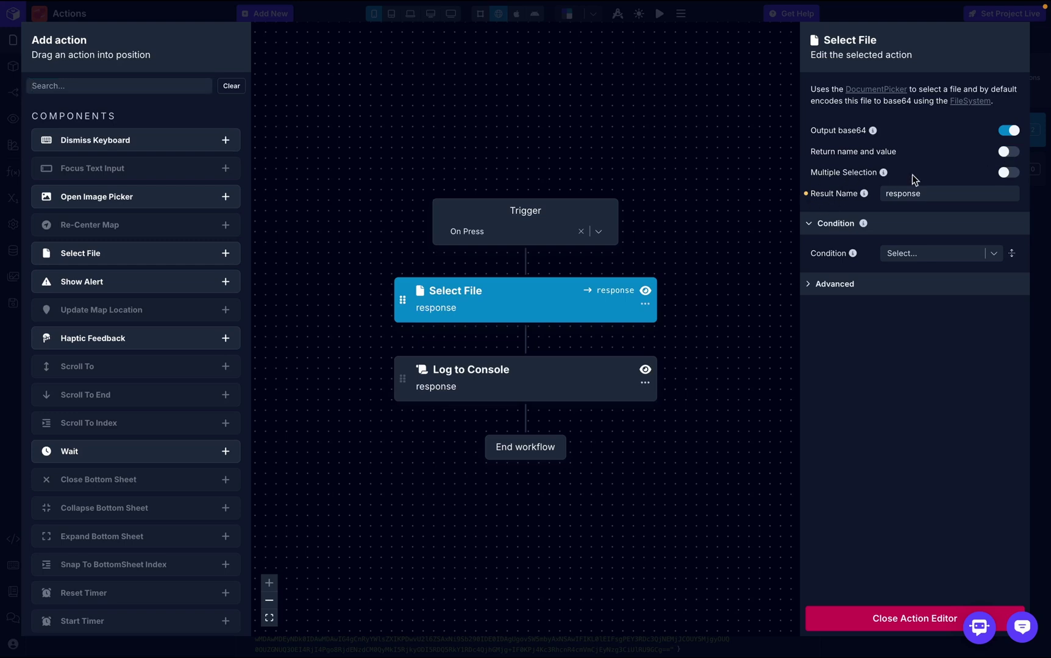
left_click(1009, 172)
left_click(882, 620)
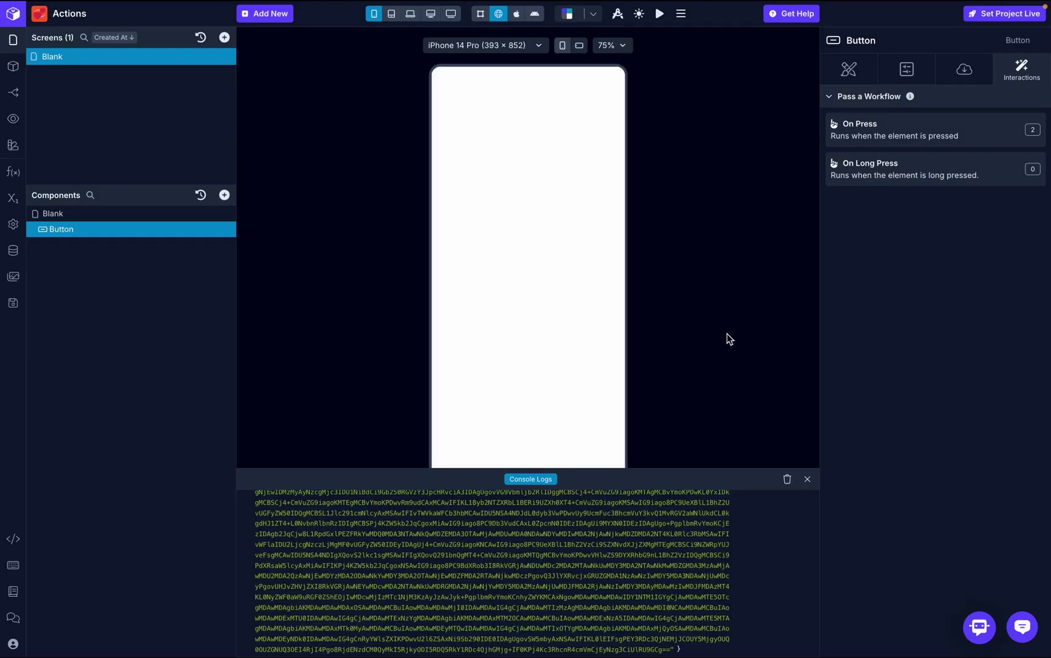
Step: Clear the console logs, pick dummy.pdf with multiple selection enabled, and examine the format of the logged response
left_click(785, 481)
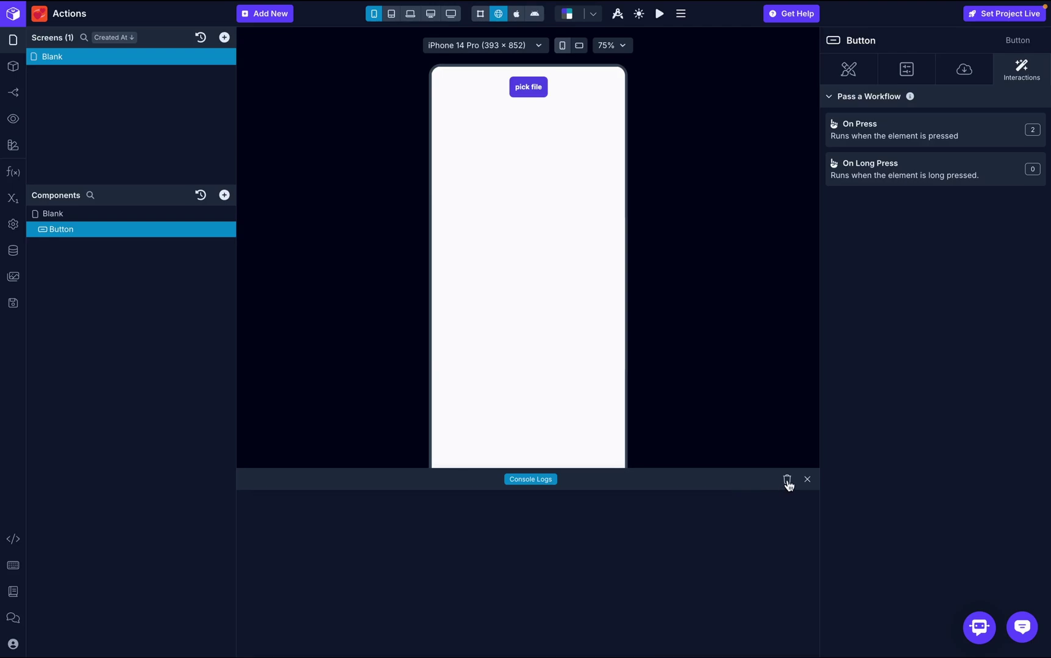
left_click(528, 87)
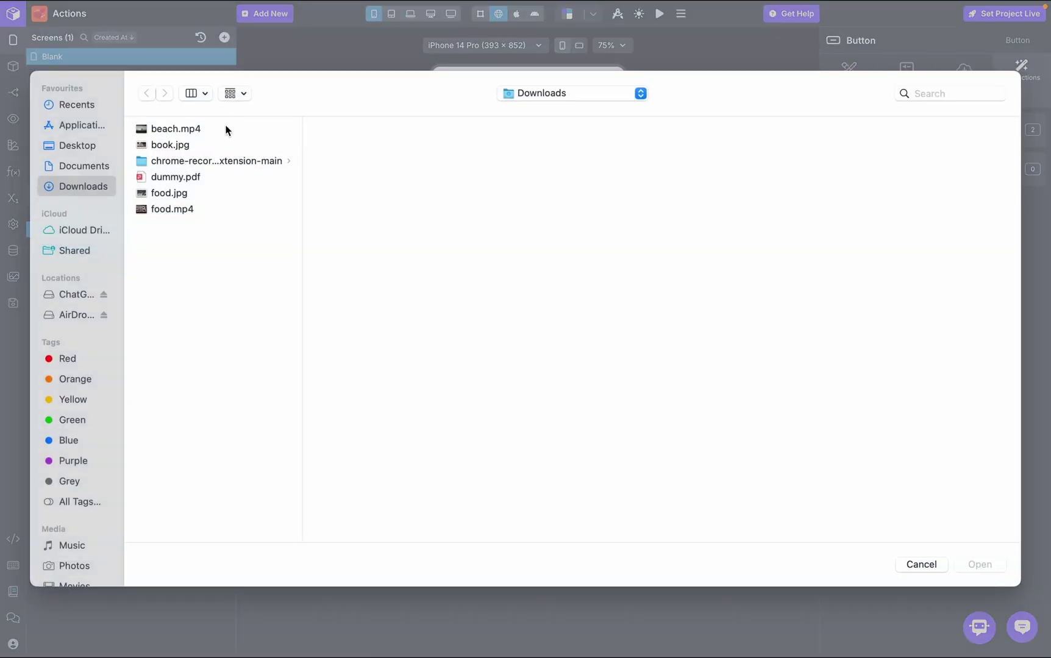
double_click(172, 176)
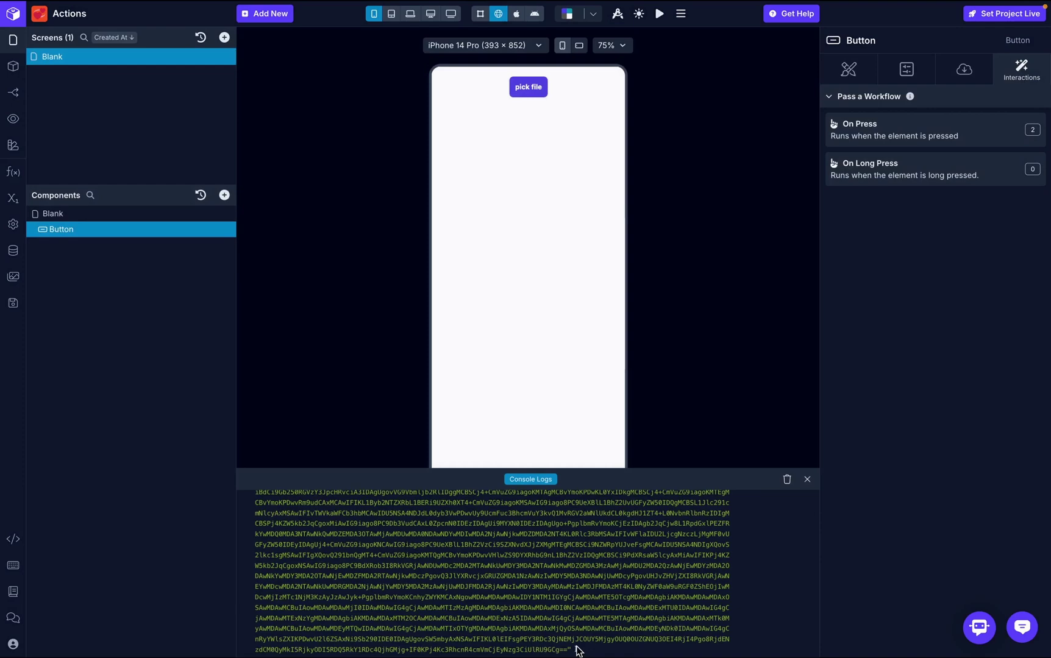
scroll(601, 582, "up", 10)
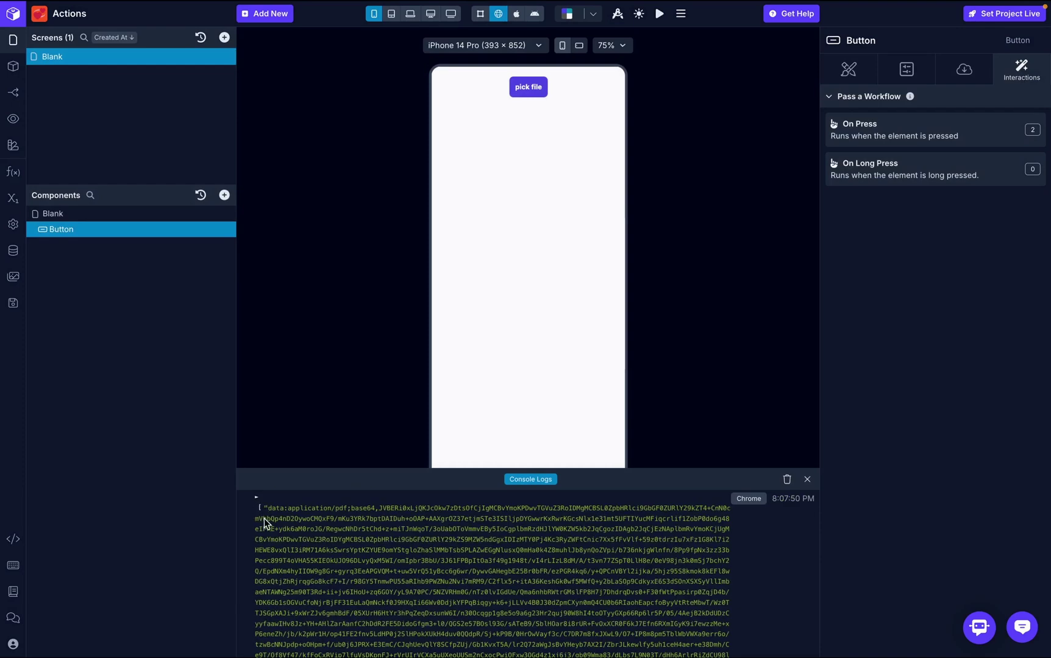
scroll(493, 581, "down", 10)
scroll(599, 641, "down", 10)
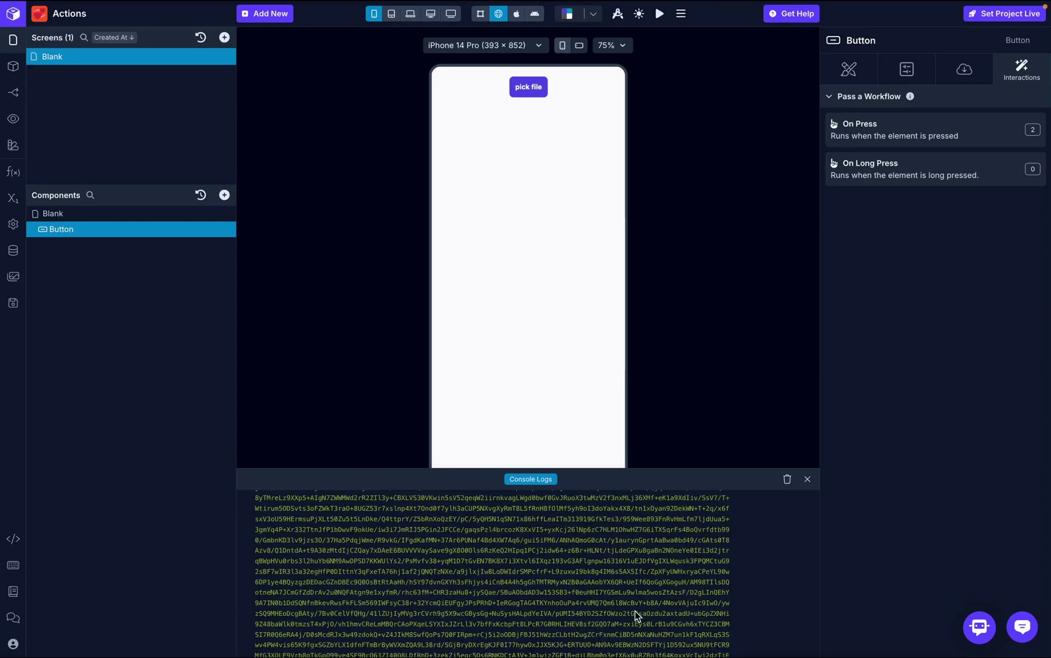